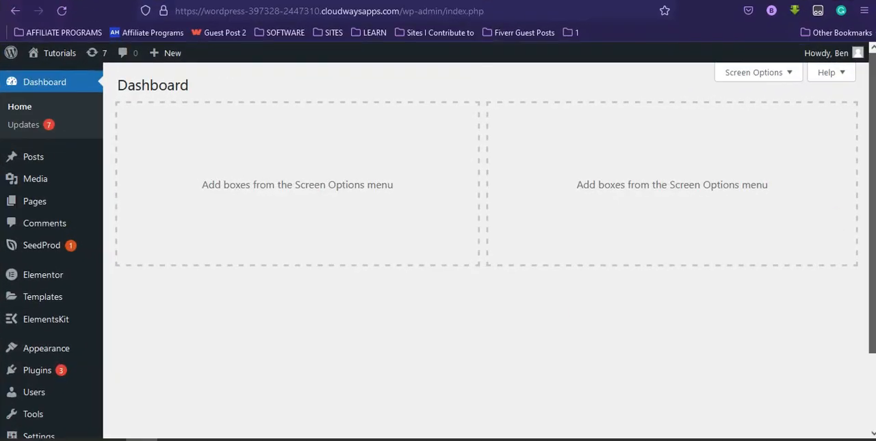
Step: Search the plugin directory for "updraftplus", and install and activate the UpdraftPlus WordPress Backup Plugin
{"action": "scroll", "coordinate": [490, 250], "scroll_direction": "down", "scroll_amount": 2}
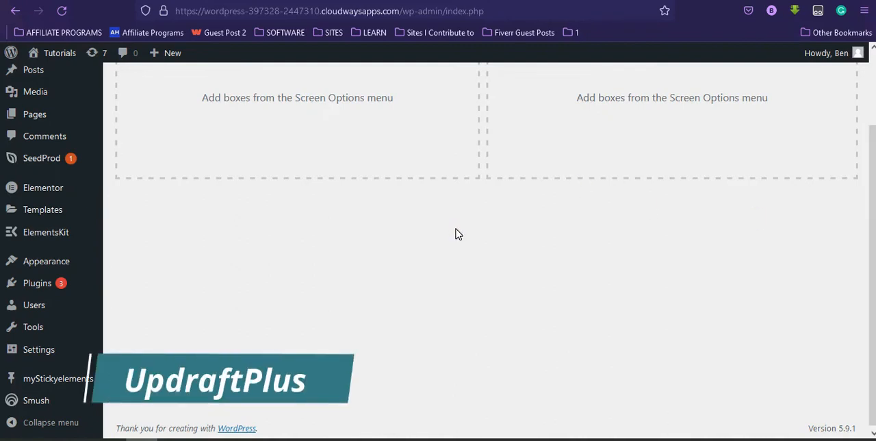
{"action": "mouse_move", "coordinate": [66, 286]}
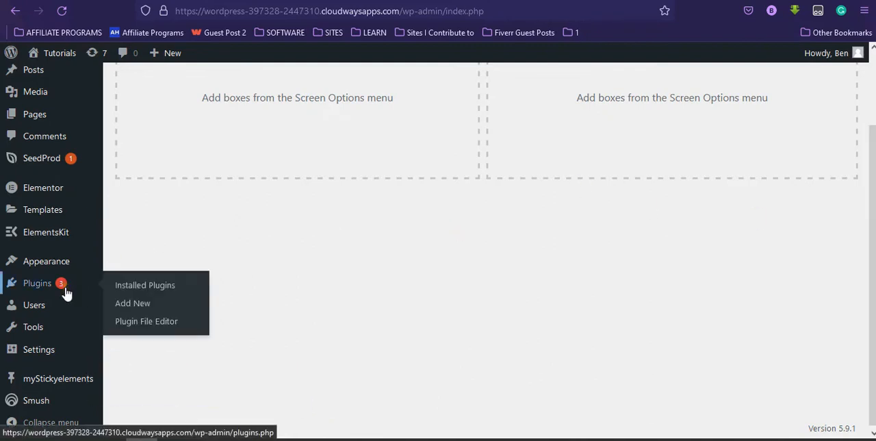
{"action": "left_click", "coordinate": [121, 306]}
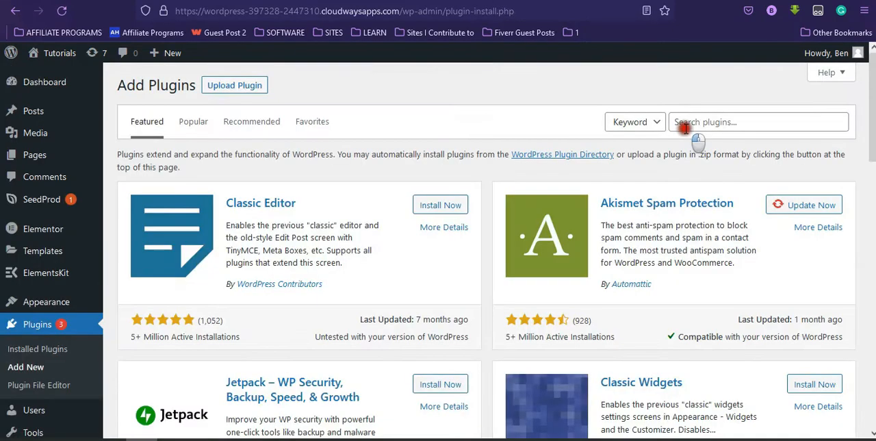
{"action": "left_click", "coordinate": [684, 124]}
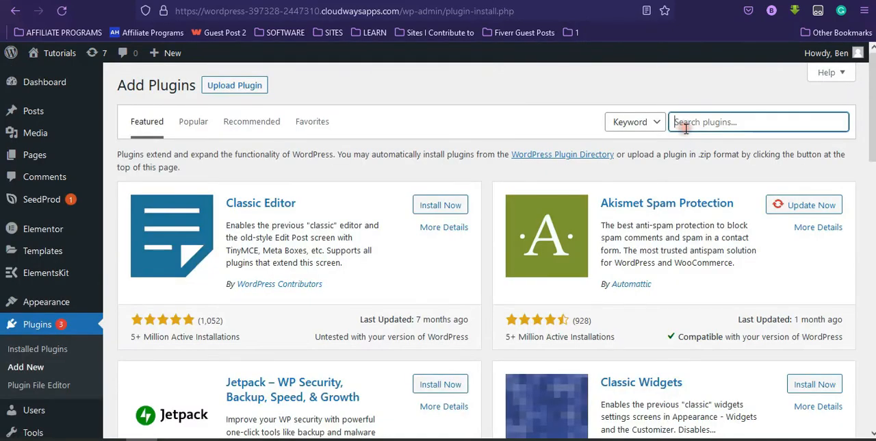
{"action": "type", "text": "updraftplus"}
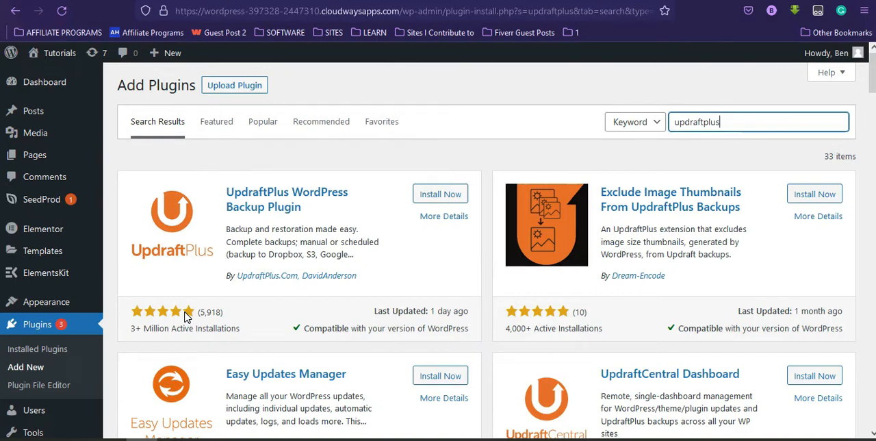
{"action": "left_click", "coordinate": [436, 198]}
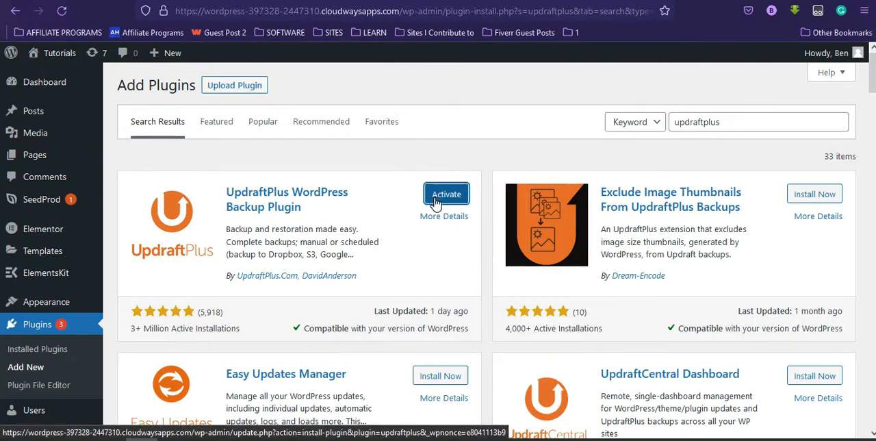
{"action": "left_click", "coordinate": [445, 195]}
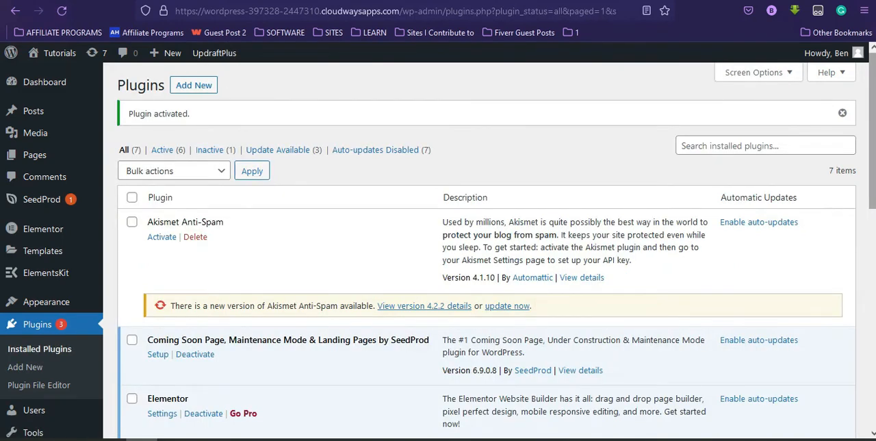
Step: Open the UpdraftPlus Backups page and bring up its backup schedule and storage settings
{"action": "scroll", "coordinate": [684, 263], "scroll_direction": "down", "scroll_amount": 5}
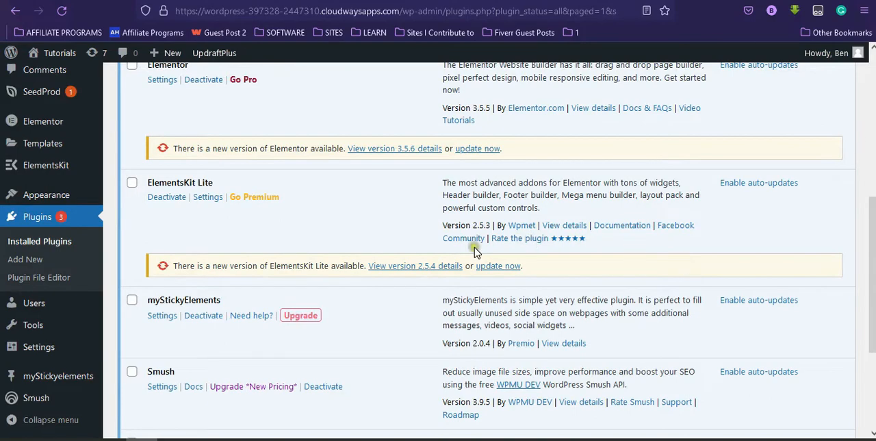
{"action": "mouse_move", "coordinate": [41, 347]}
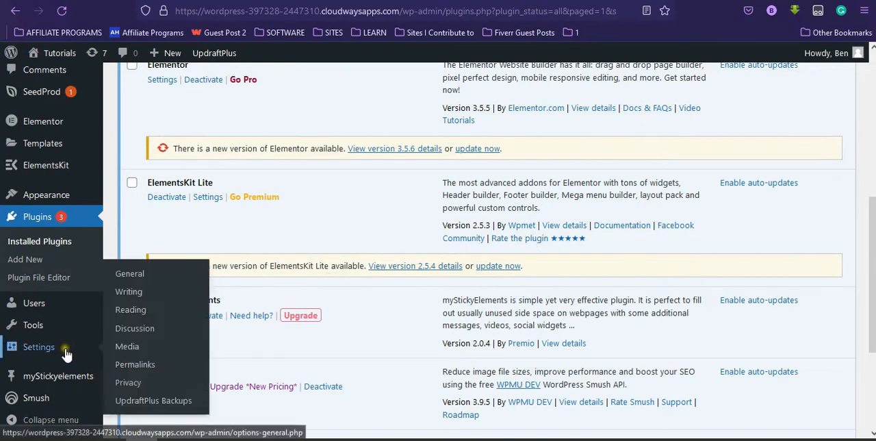
{"action": "left_click", "coordinate": [180, 403]}
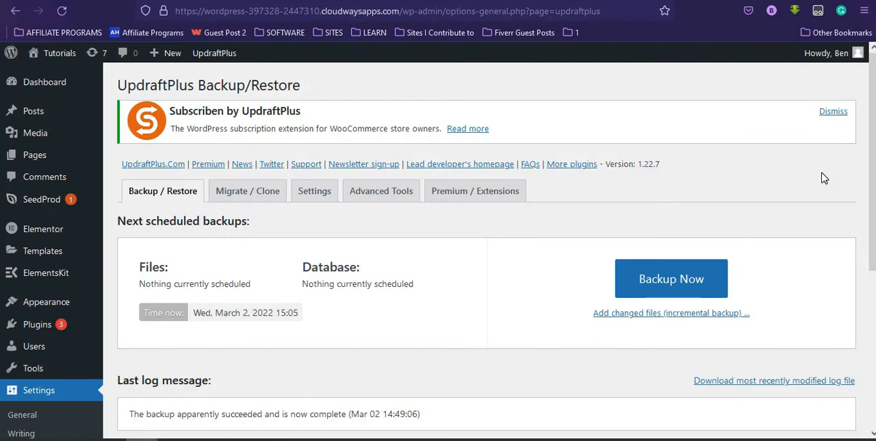
{"action": "left_click", "coordinate": [332, 199]}
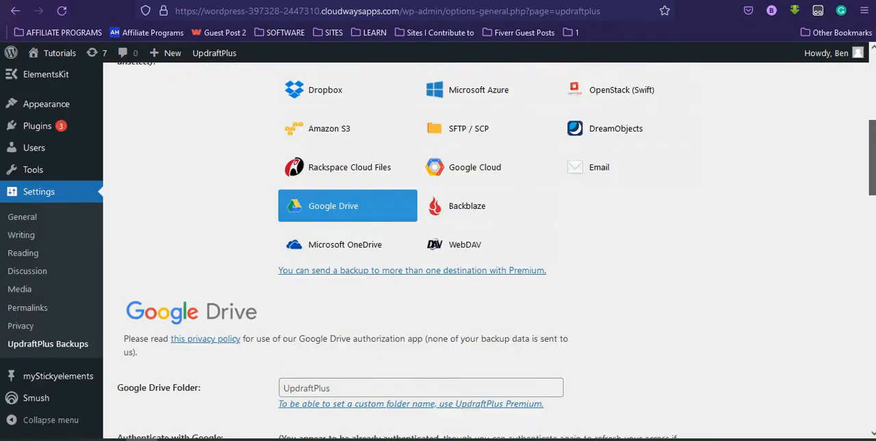
{"action": "scroll", "coordinate": [489, 250], "scroll_direction": "down", "scroll_amount": 3}
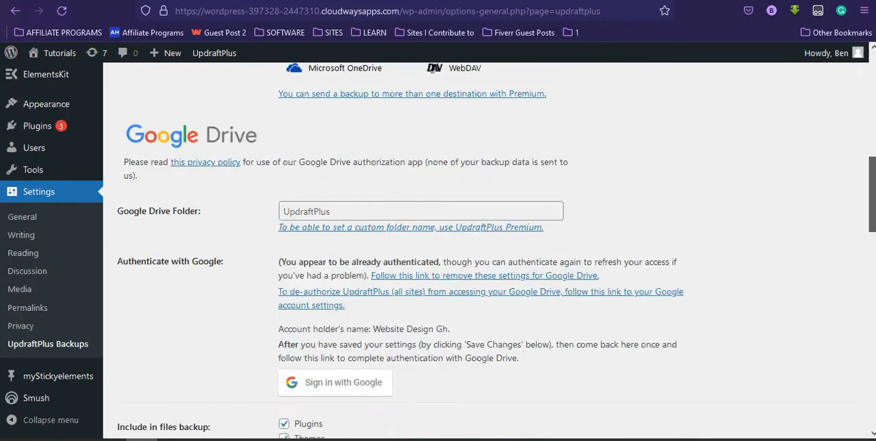
{"action": "scroll", "coordinate": [490, 251], "scroll_direction": "up", "scroll_amount": 8}
{"action": "scroll", "coordinate": [489, 251], "scroll_direction": "up", "scroll_amount": 1}
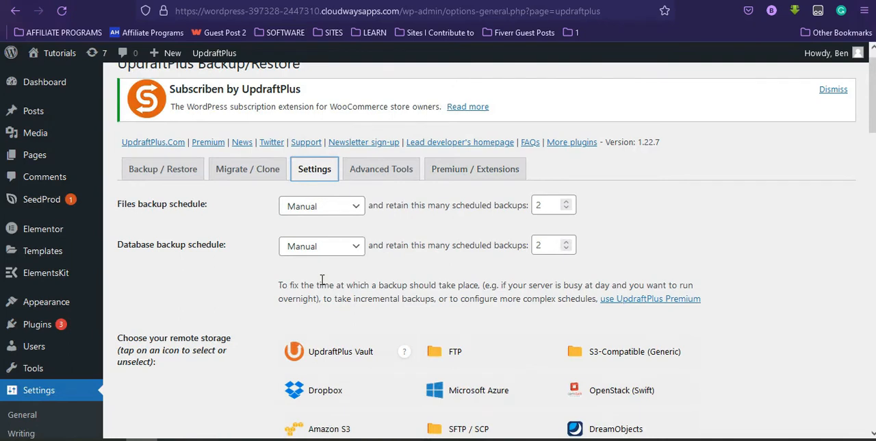
Step: Set both the files backup schedule and the database backup schedule to Daily
{"action": "left_click", "coordinate": [356, 205]}
{"action": "left_click", "coordinate": [356, 205]}
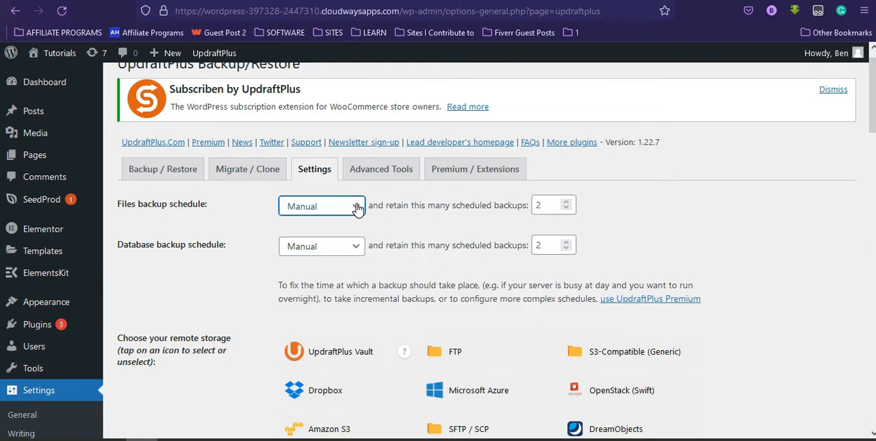
{"action": "left_click", "coordinate": [358, 208]}
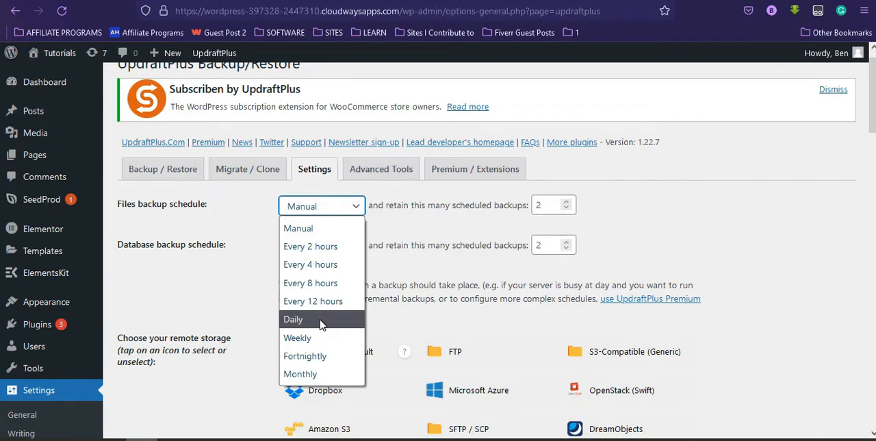
{"action": "left_click", "coordinate": [322, 322]}
{"action": "left_click", "coordinate": [338, 209]}
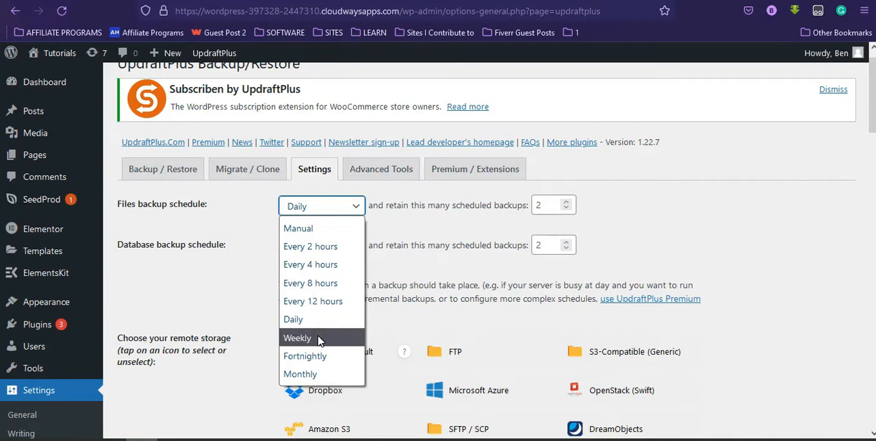
{"action": "left_click", "coordinate": [433, 222]}
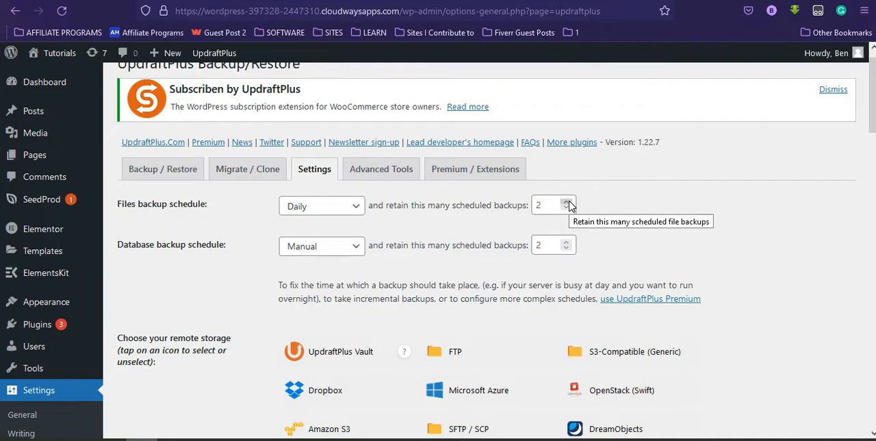
{"action": "left_click", "coordinate": [343, 253]}
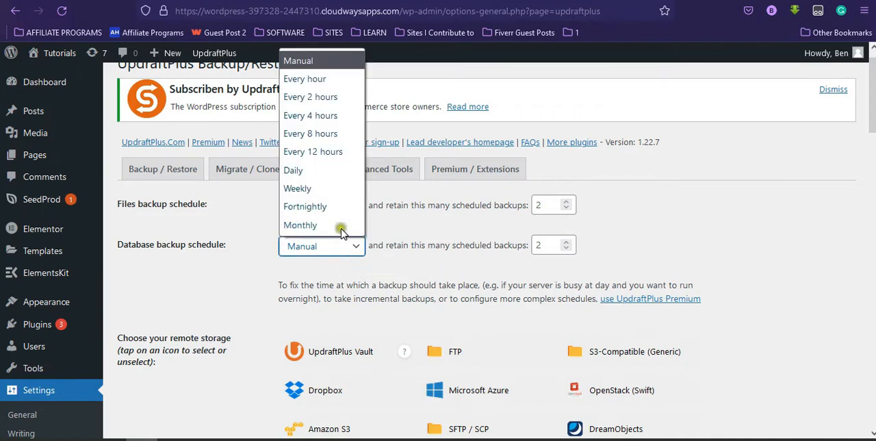
{"action": "left_click", "coordinate": [327, 171]}
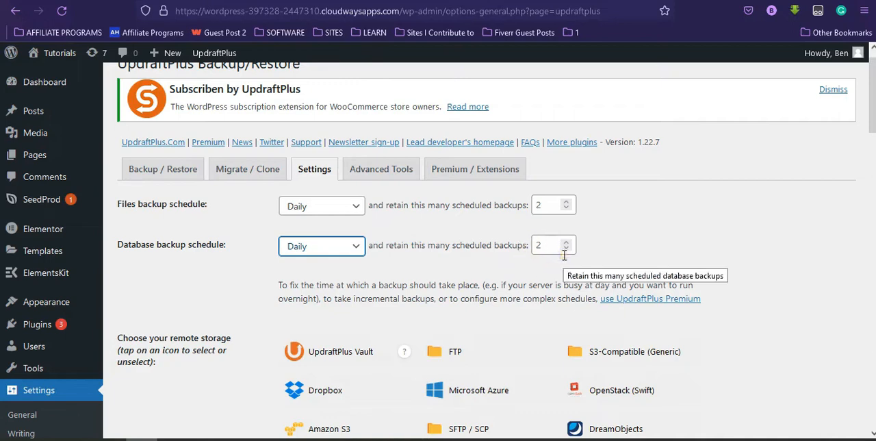
Step: Review the remote storage choices and the Google Drive folder and authentication settings
{"action": "scroll", "coordinate": [438, 248], "scroll_direction": "down", "scroll_amount": 3}
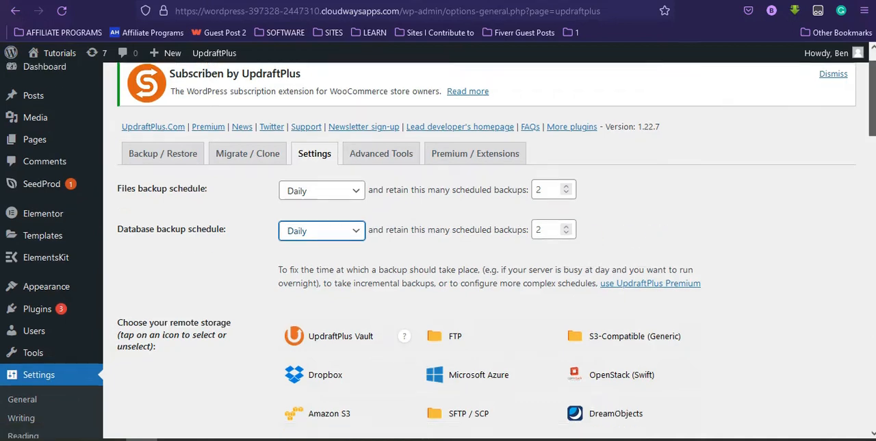
{"action": "scroll", "coordinate": [439, 249], "scroll_direction": "down", "scroll_amount": 2}
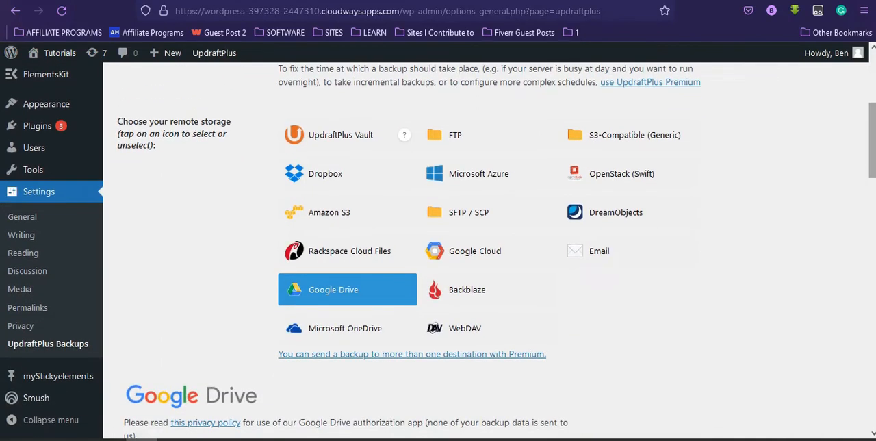
{"action": "scroll", "coordinate": [438, 250], "scroll_direction": "up", "scroll_amount": 1}
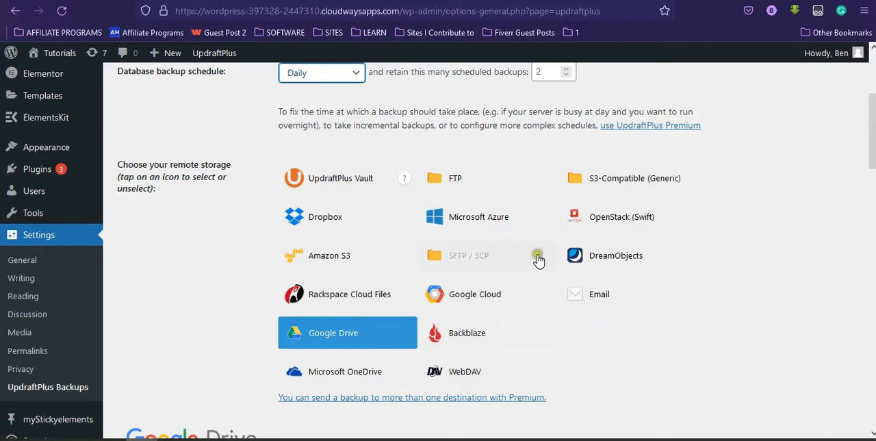
{"action": "scroll", "coordinate": [532, 254], "scroll_direction": "down", "scroll_amount": 1}
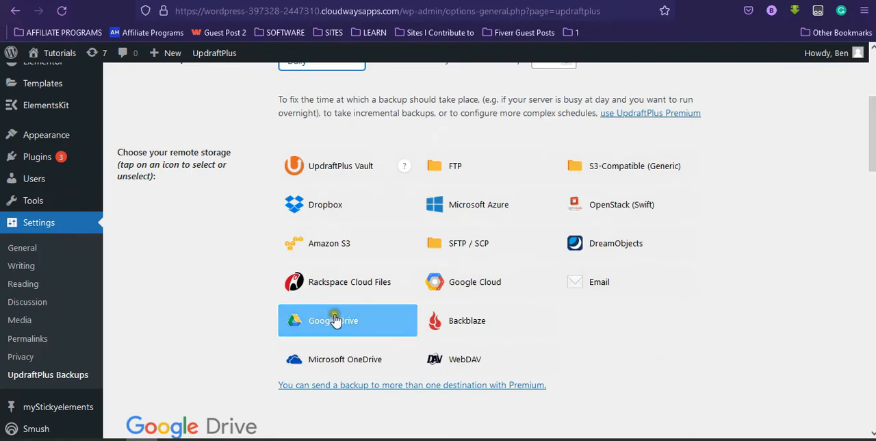
{"action": "scroll", "coordinate": [405, 293], "scroll_direction": "down", "scroll_amount": 5}
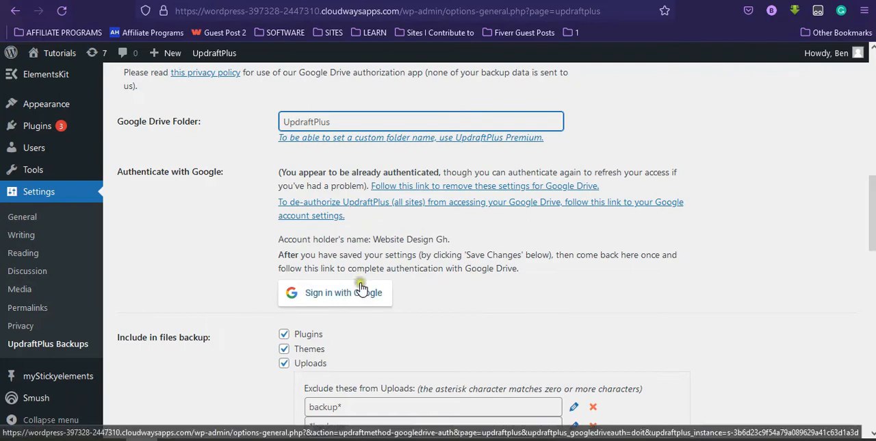
{"action": "mouse_move", "coordinate": [873, 220]}
{"action": "left_mouse_down"}
{"action": "mouse_move", "coordinate": [873, 152]}
{"action": "mouse_move", "coordinate": [873, 225]}
{"action": "left_mouse_up"}
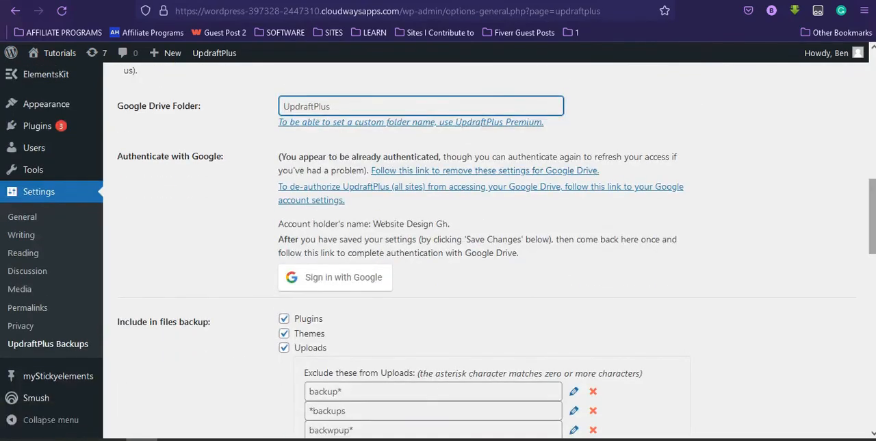
Step: Open the Google account chooser for authorizing UpdraftPlus and return to the backup settings
{"action": "left_click", "coordinate": [438, 277]}
{"action": "left_click", "coordinate": [457, 267]}
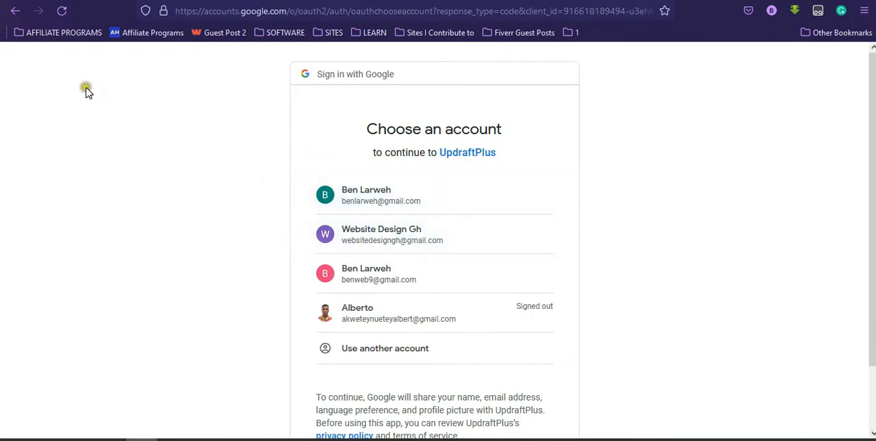
{"action": "left_click", "coordinate": [16, 12]}
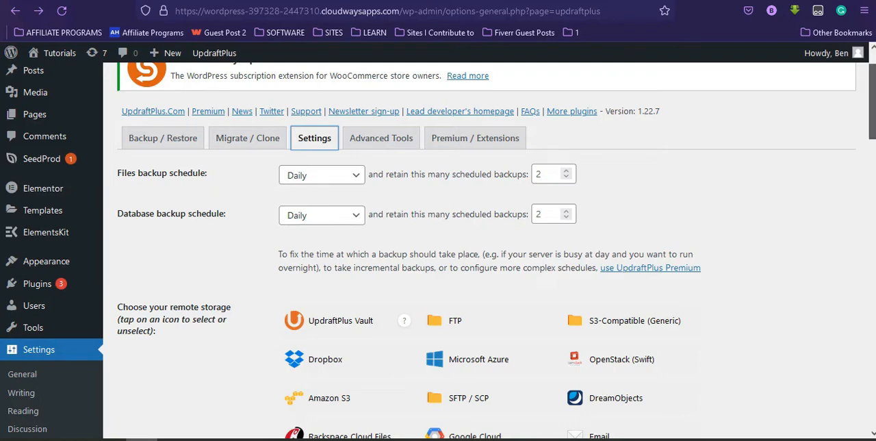
Step: Examine the site information, UpdraftCentral and export / import settings sections of UpdraftPlus's Advanced Tools
{"action": "scroll", "coordinate": [872, 102], "scroll_direction": "up", "scroll_amount": 1}
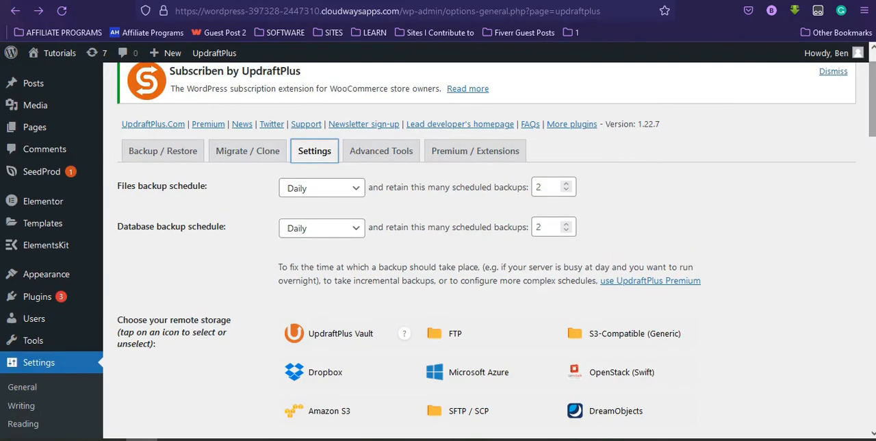
{"action": "left_click", "coordinate": [386, 165]}
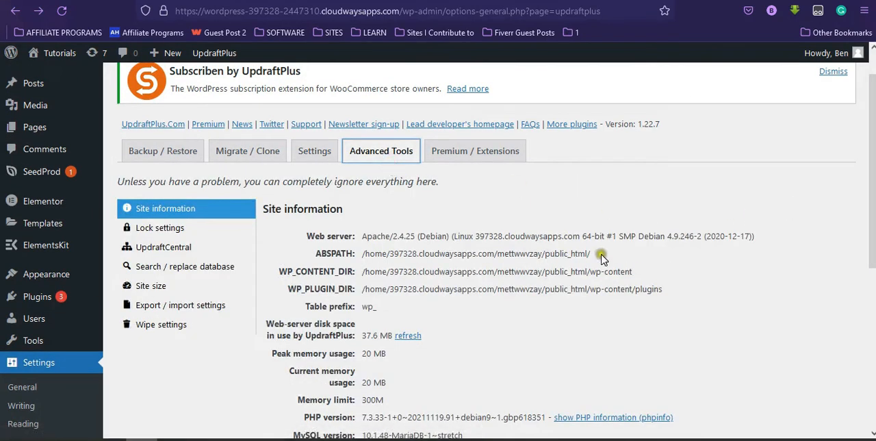
{"action": "left_click", "coordinate": [204, 252]}
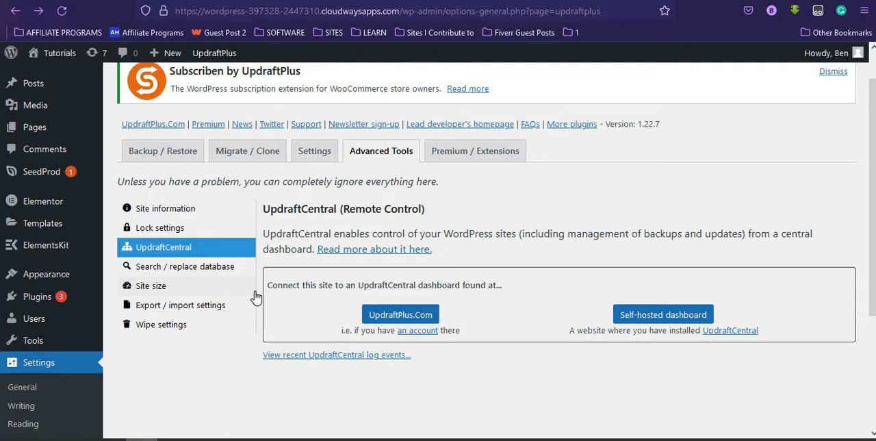
{"action": "left_click", "coordinate": [233, 307]}
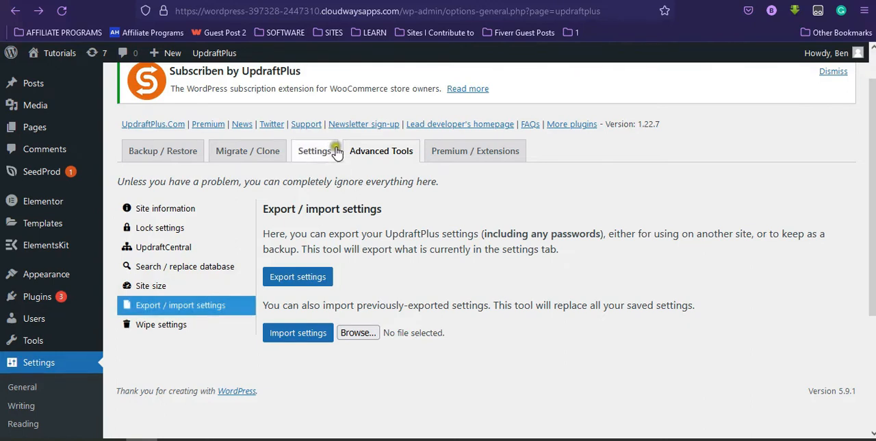
{"action": "left_click", "coordinate": [324, 279]}
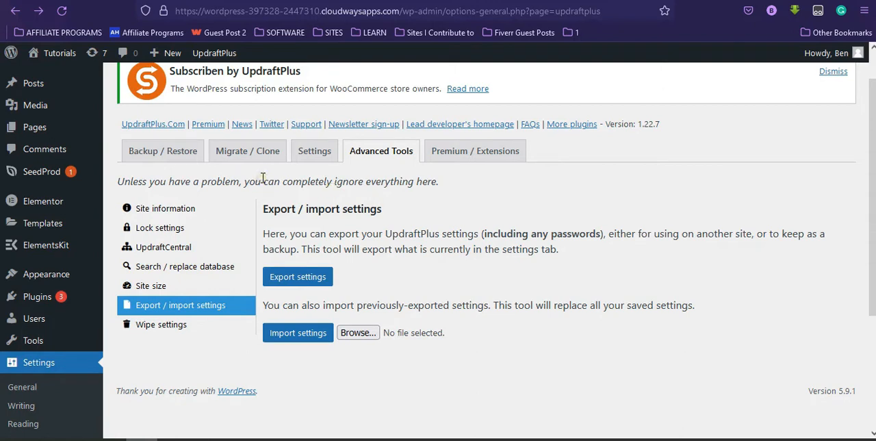
Step: Run a new backup that includes the database and the files and is sent to remote storage
{"action": "left_click", "coordinate": [187, 159]}
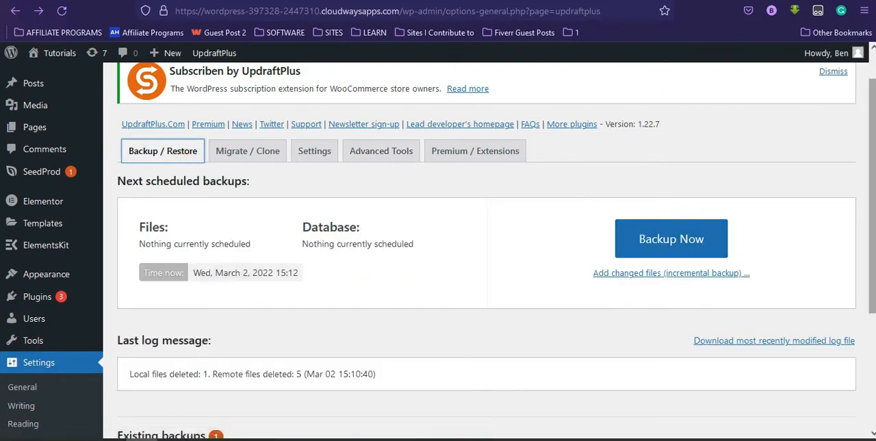
{"action": "scroll", "coordinate": [627, 380], "scroll_direction": "down", "scroll_amount": 3}
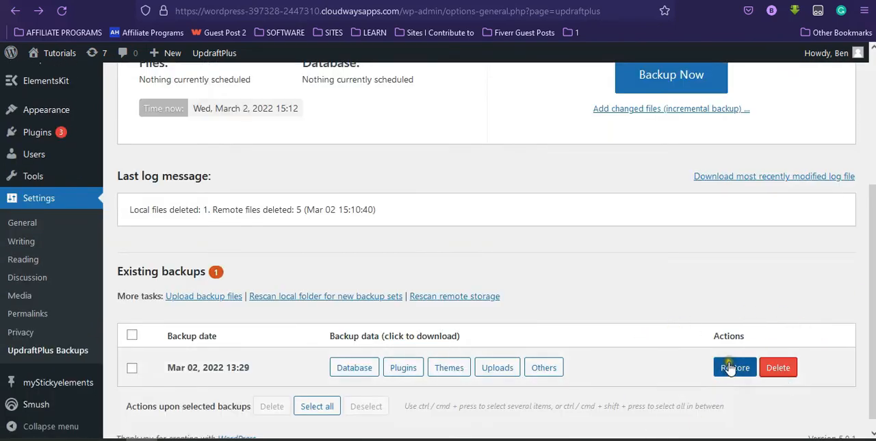
{"action": "scroll", "coordinate": [752, 212], "scroll_direction": "up", "scroll_amount": 2}
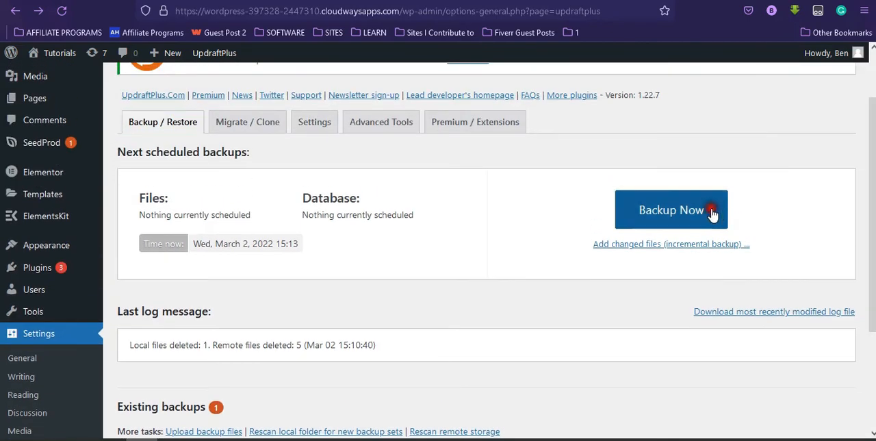
{"action": "left_click", "coordinate": [713, 210]}
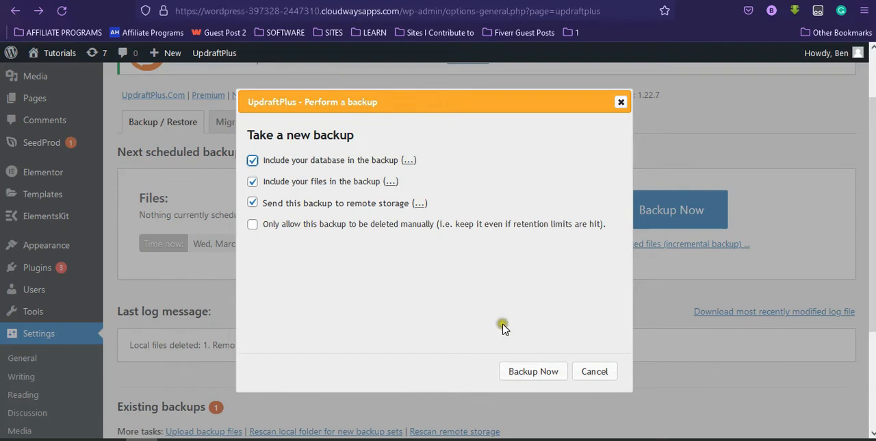
{"action": "left_click", "coordinate": [552, 375]}
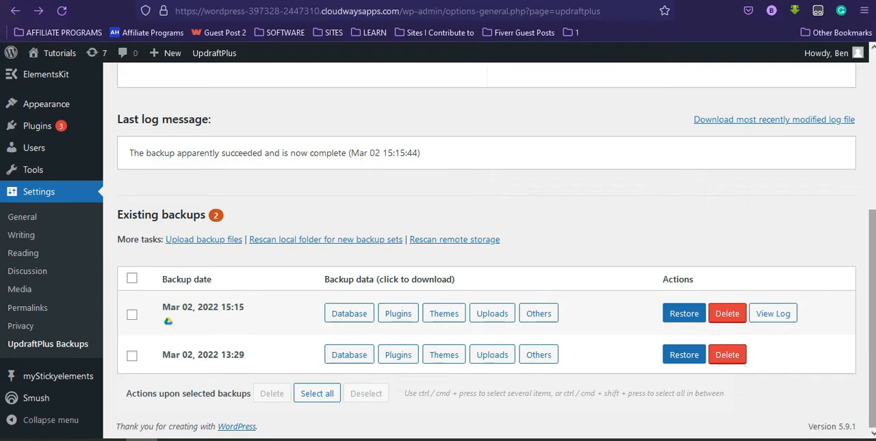
Step: Prepare a restore of the Mar 02, 2022 15:15 backup with the plugins, themes, uploads, others and database components
{"action": "left_click", "coordinate": [687, 316]}
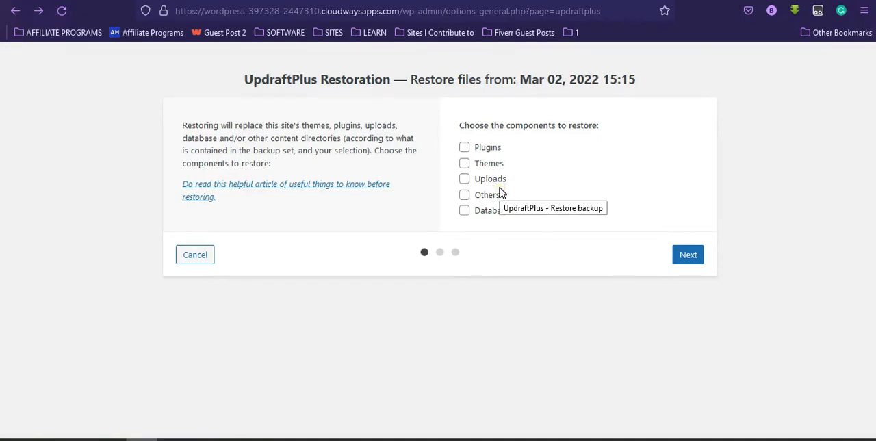
{"action": "left_click", "coordinate": [466, 151]}
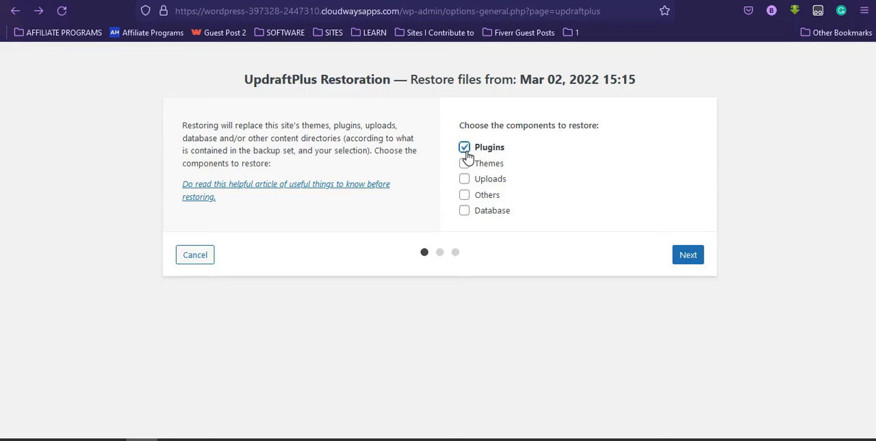
{"action": "left_click", "coordinate": [465, 163]}
{"action": "left_click", "coordinate": [465, 179]}
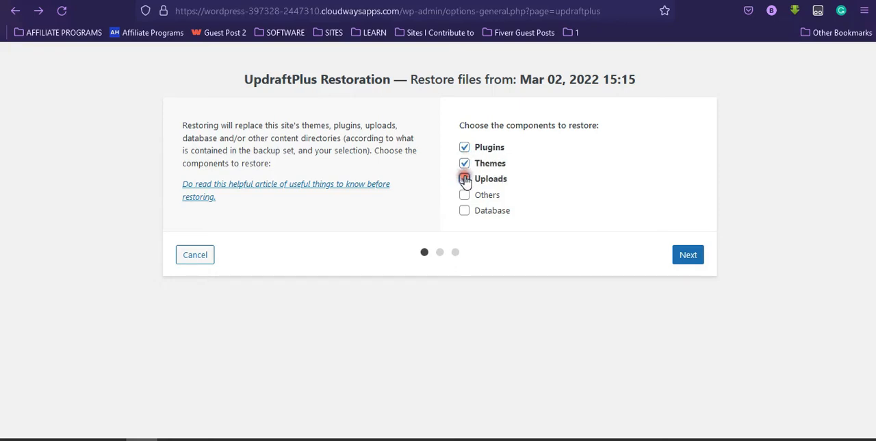
{"action": "left_click", "coordinate": [465, 195]}
{"action": "left_click", "coordinate": [465, 211]}
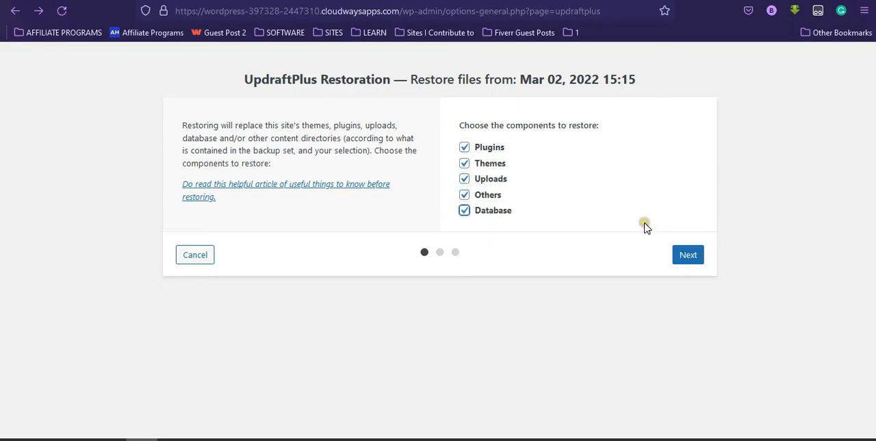
{"action": "left_click", "coordinate": [688, 255]}
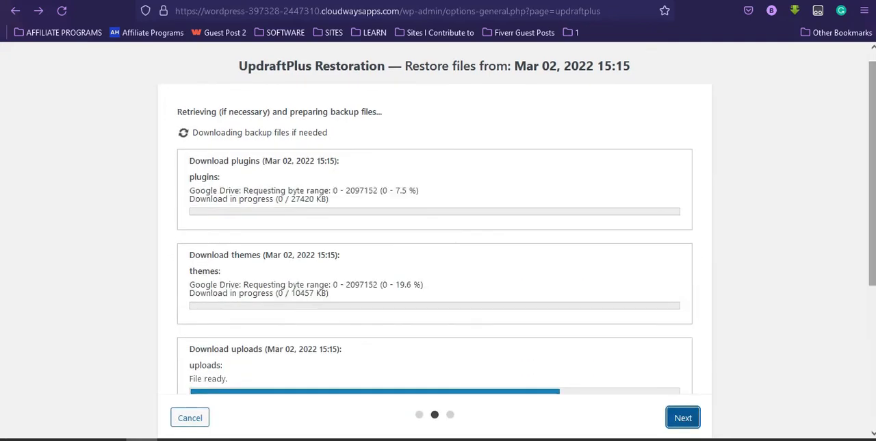
{"action": "left_click_drag", "start_coordinate": [872, 175], "coordinate": [872, 220]}
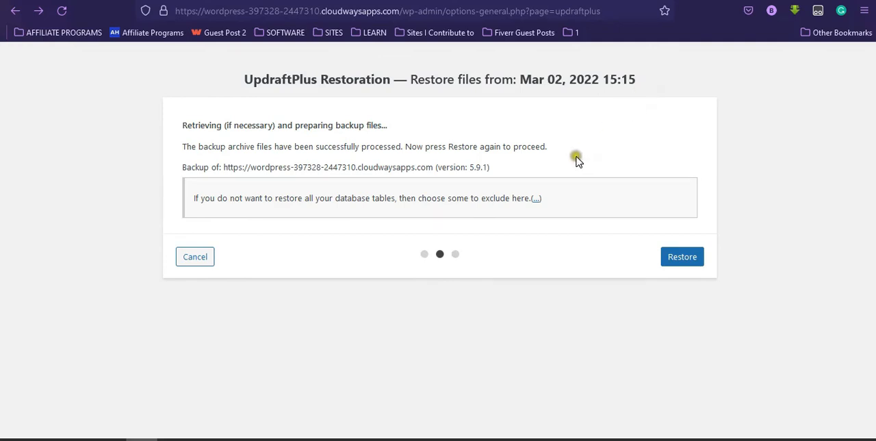
Step: Review the database tables that can be excluded, keep them all selected, and run the restore
{"action": "left_click", "coordinate": [536, 200]}
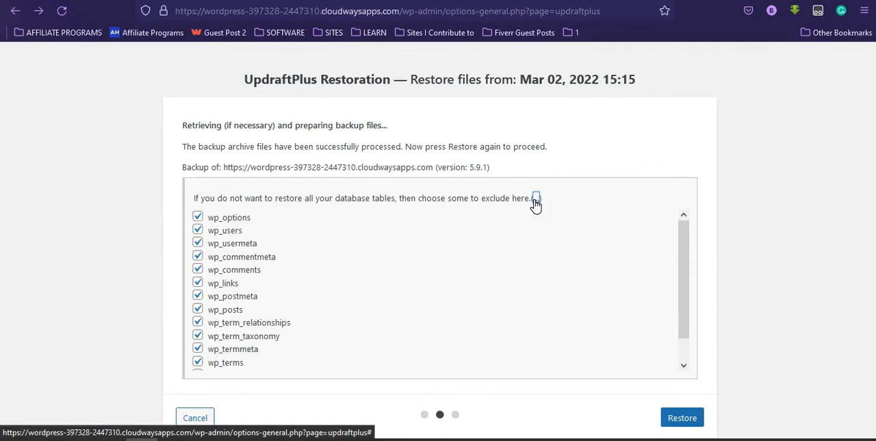
{"action": "left_click", "coordinate": [536, 199]}
{"action": "left_click", "coordinate": [690, 258]}
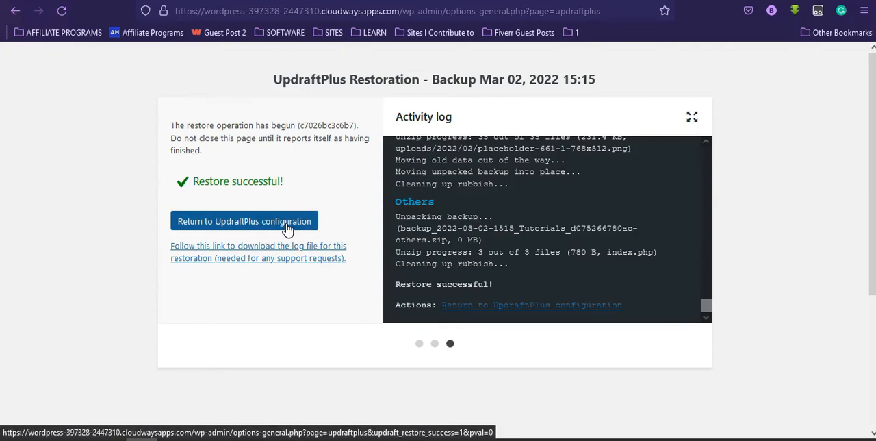
Step: Return to the UpdraftPlus configuration and delete the old directories left from before the restore
{"action": "left_click", "coordinate": [288, 231]}
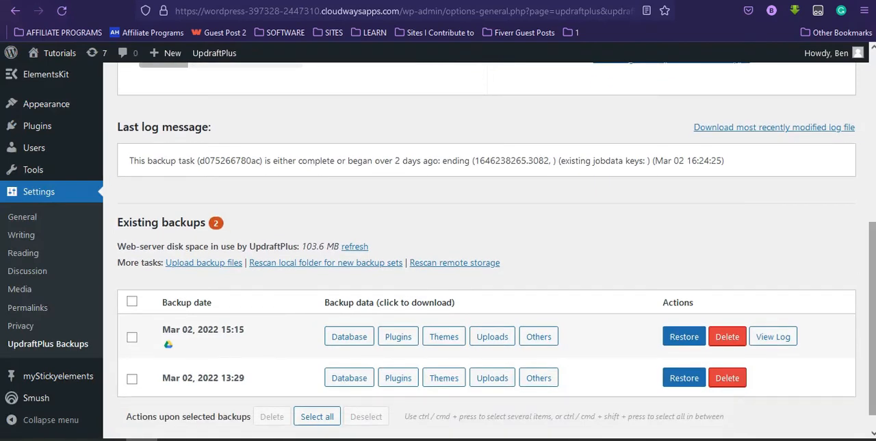
{"action": "scroll", "coordinate": [486, 251], "scroll_direction": "up", "scroll_amount": 5}
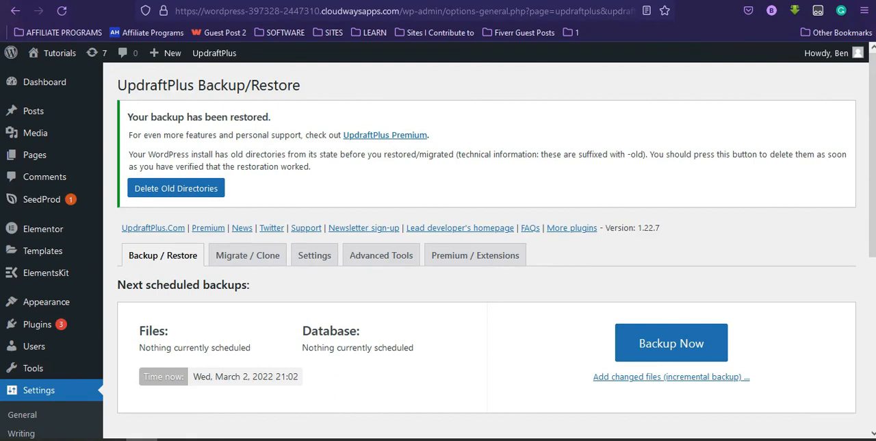
{"action": "left_click", "coordinate": [214, 194]}
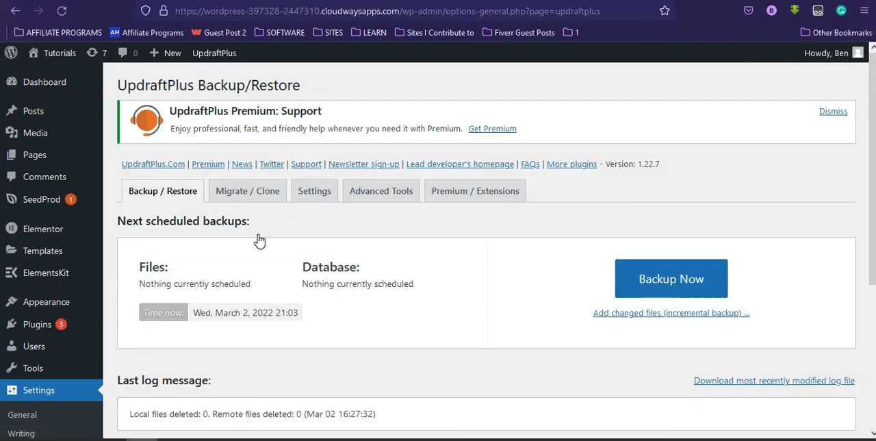